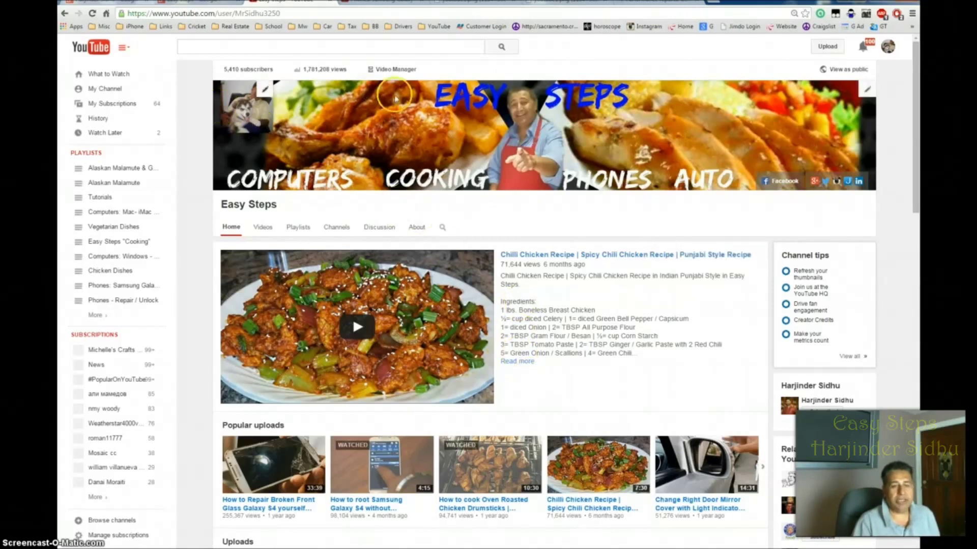
Show the channel's 200 liked videos from the Video Manager's Likes section.
{"action": "left_click", "coordinate": [409, 72]}
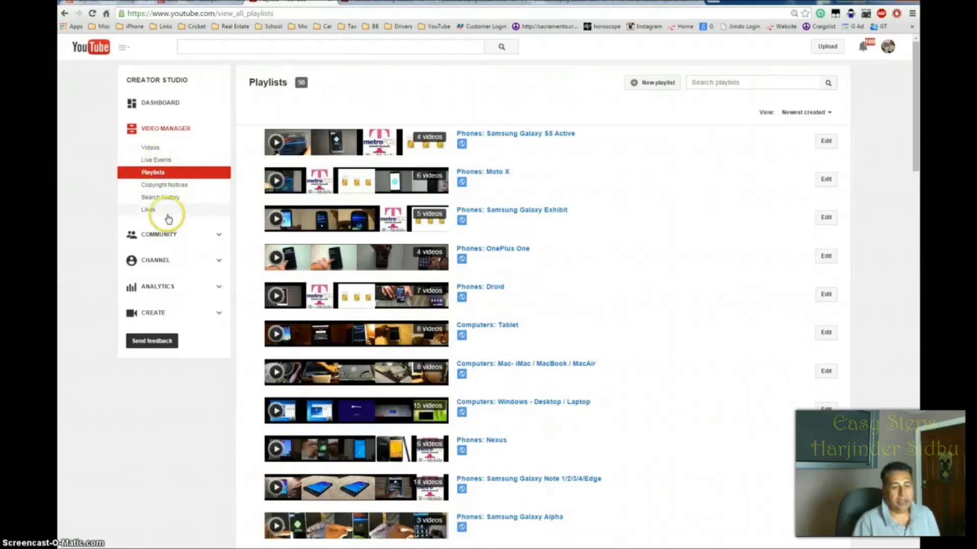
{"action": "left_click", "coordinate": [151, 212]}
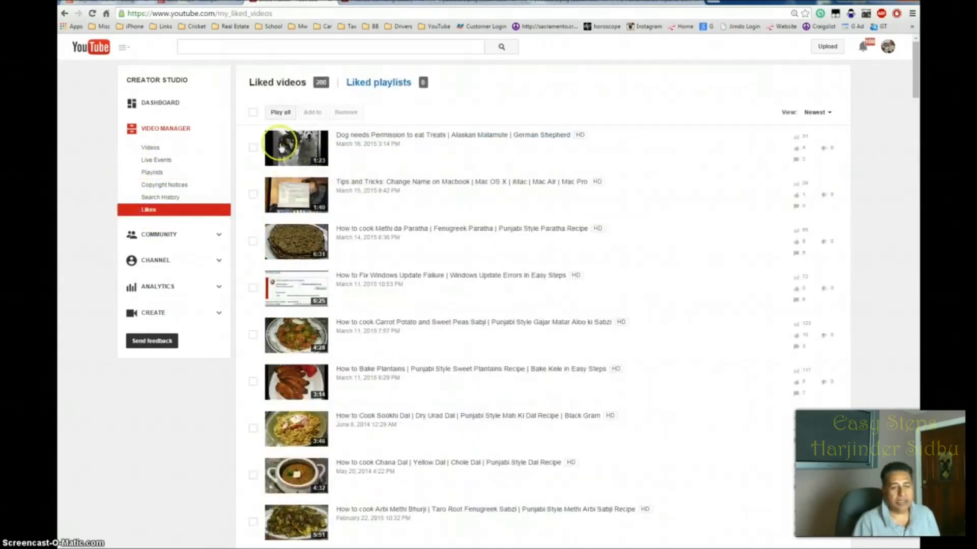
Select and deselect all liked videos, check the empty Liked playlists, then list all 50 playlists.
{"action": "left_click", "coordinate": [253, 111]}
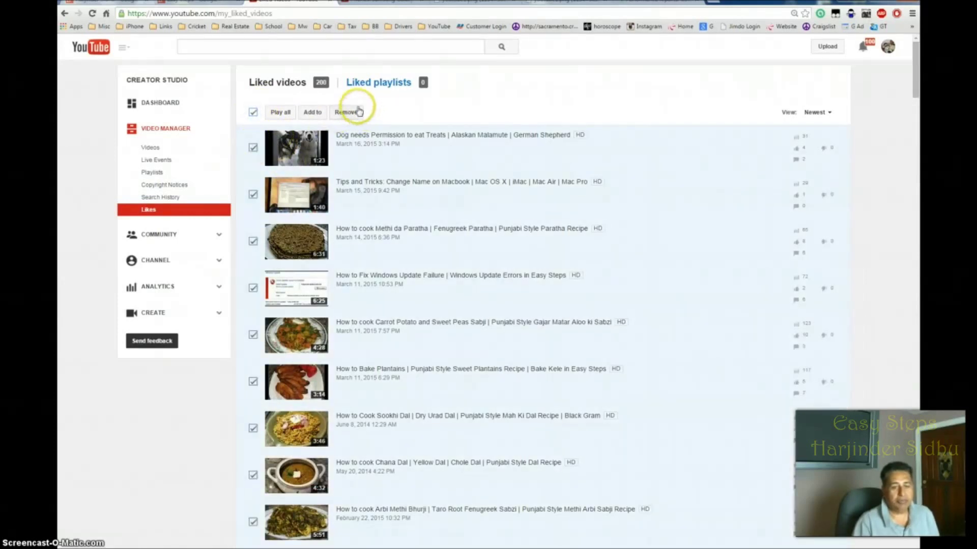
{"action": "left_click", "coordinate": [253, 112]}
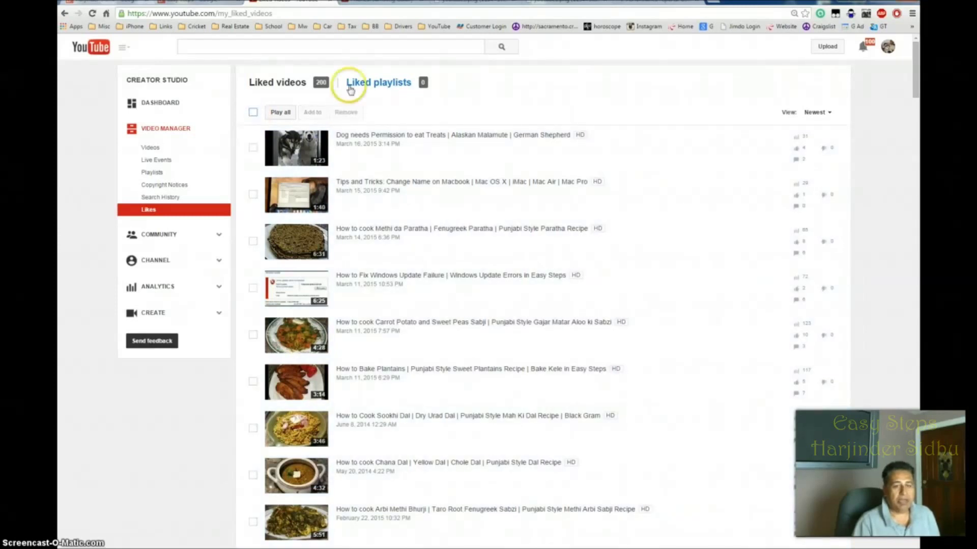
{"action": "left_click", "coordinate": [380, 85]}
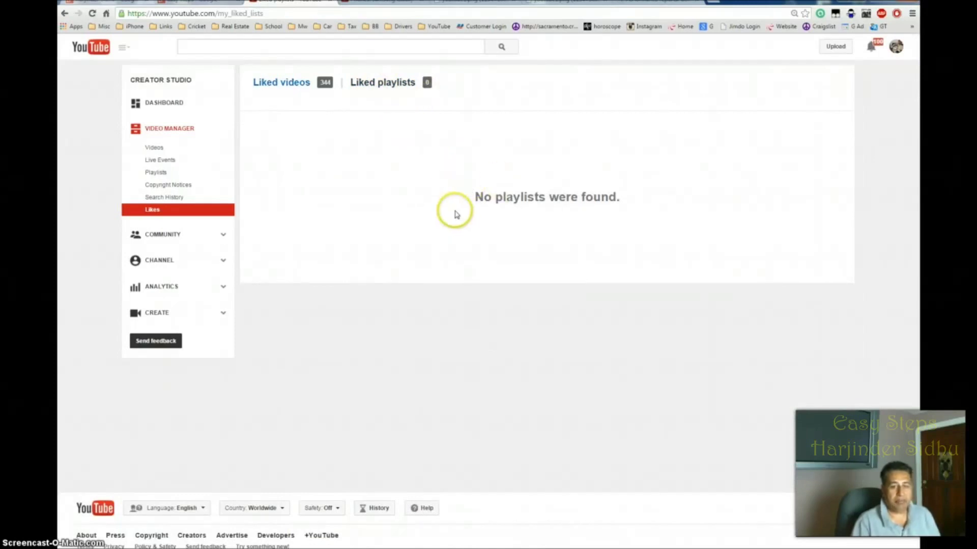
{"action": "left_click", "coordinate": [156, 172]}
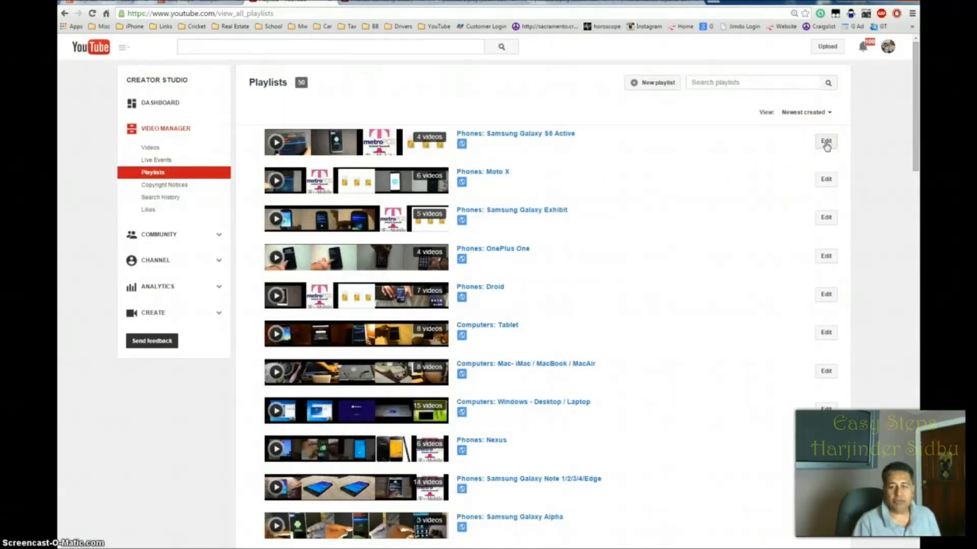
View the Phones: Samsung Galaxy S5 Active playlist settings and cancel without changes.
{"action": "left_click", "coordinate": [825, 144]}
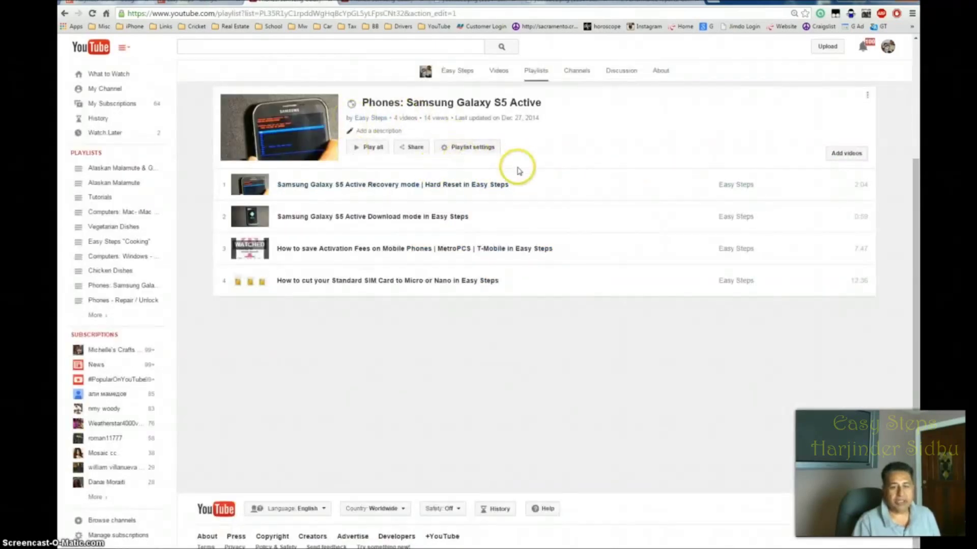
{"action": "left_click", "coordinate": [480, 147]}
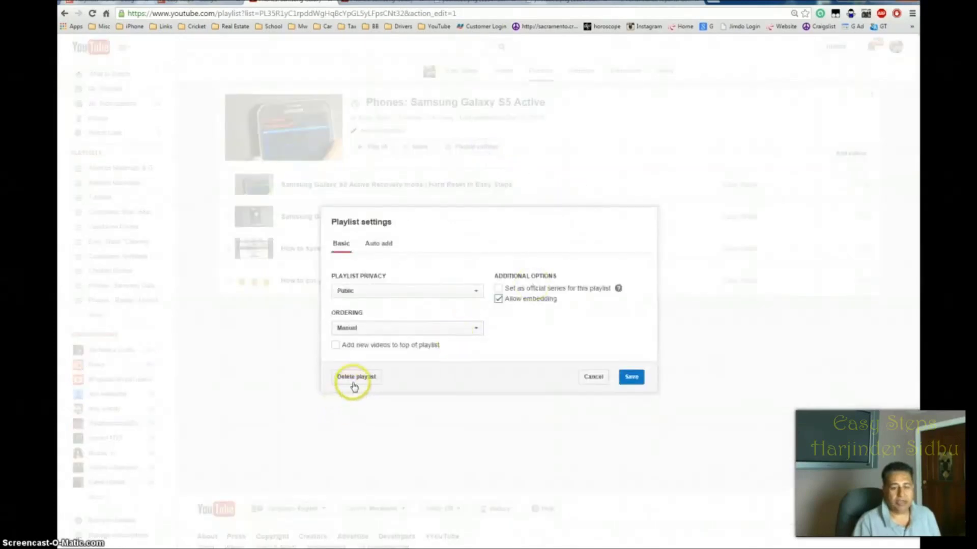
{"action": "left_click", "coordinate": [592, 377]}
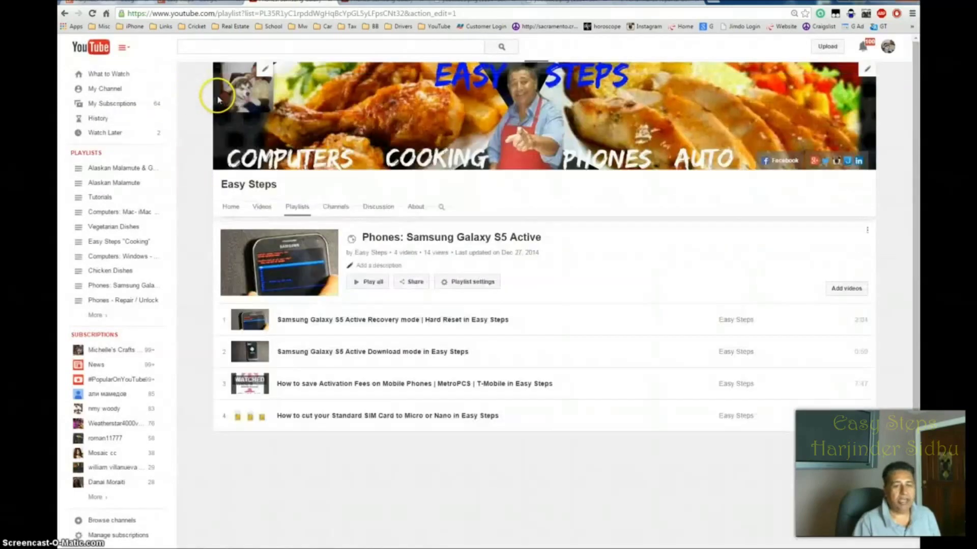
{"action": "left_click", "coordinate": [227, 207]}
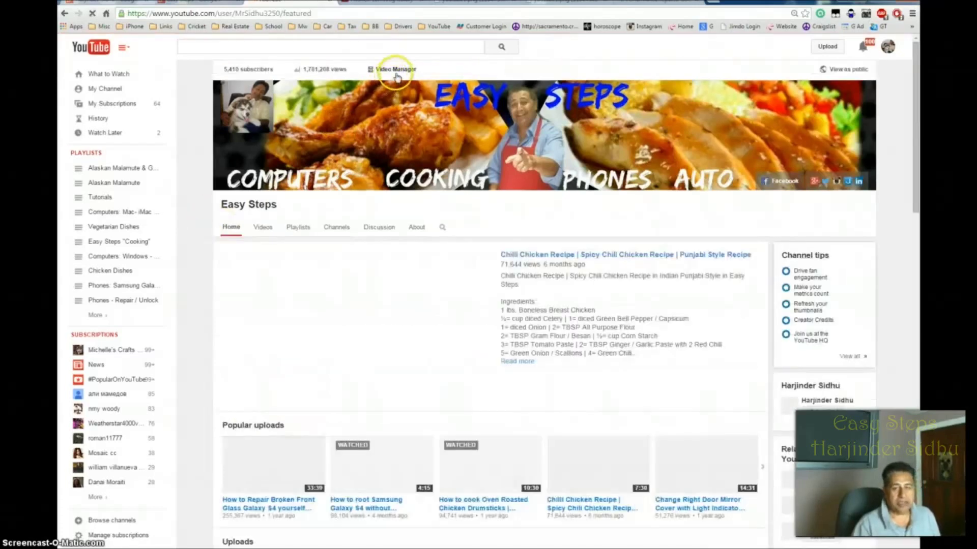
Return to the 50-playlist list and reopen the Samsung Galaxy S5 Active playlist for editing.
{"action": "left_click", "coordinate": [396, 71]}
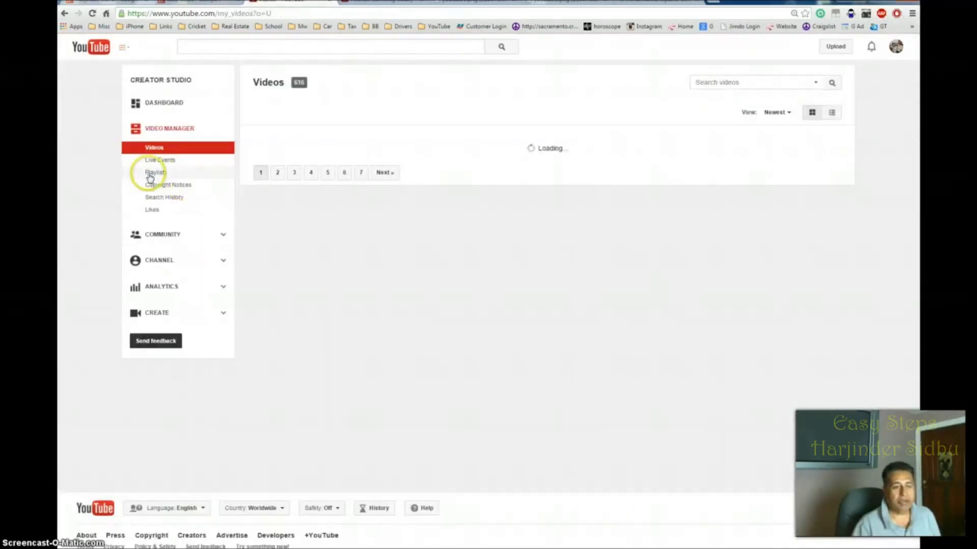
{"action": "left_click", "coordinate": [153, 173]}
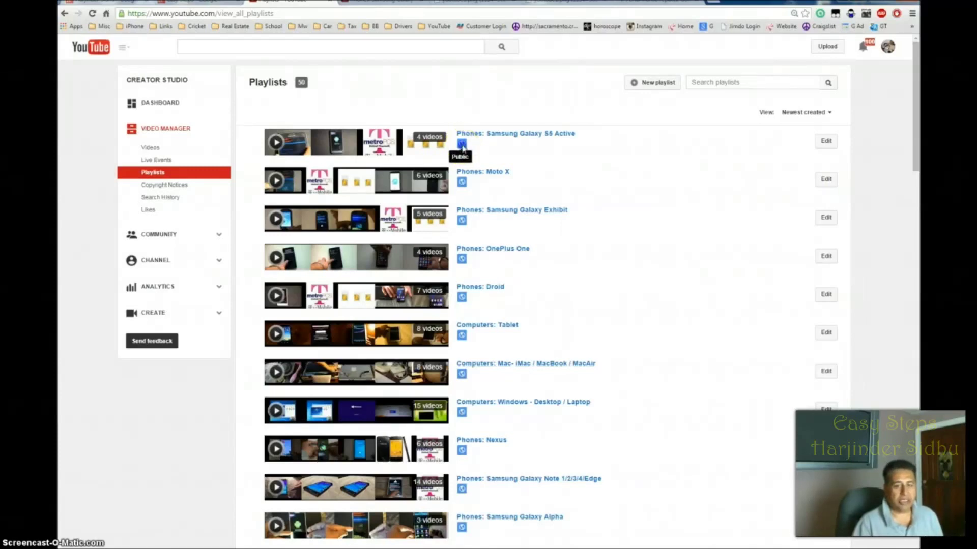
{"action": "left_click", "coordinate": [461, 145]}
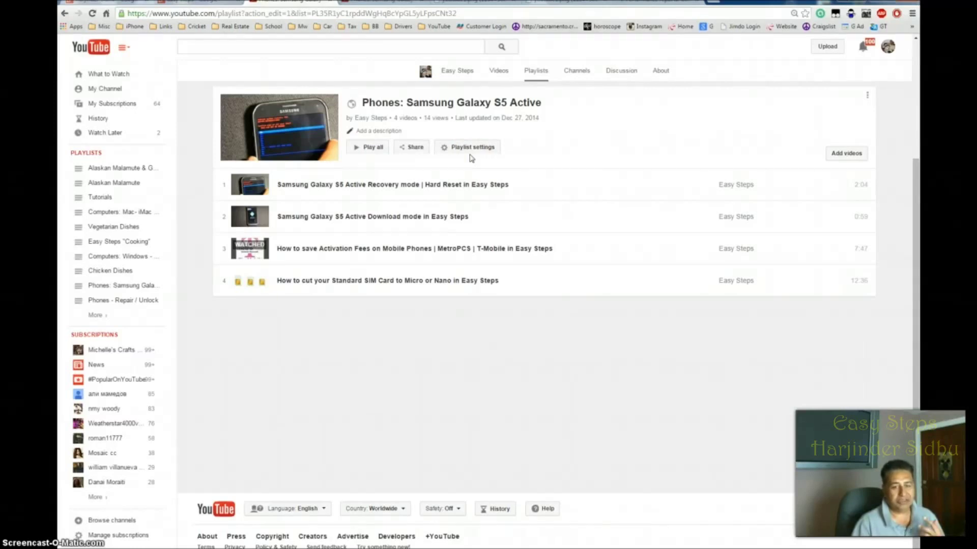
Open the S5 Active playlist's settings: public, manual ordering, embedding allowed.
{"action": "left_click", "coordinate": [471, 156]}
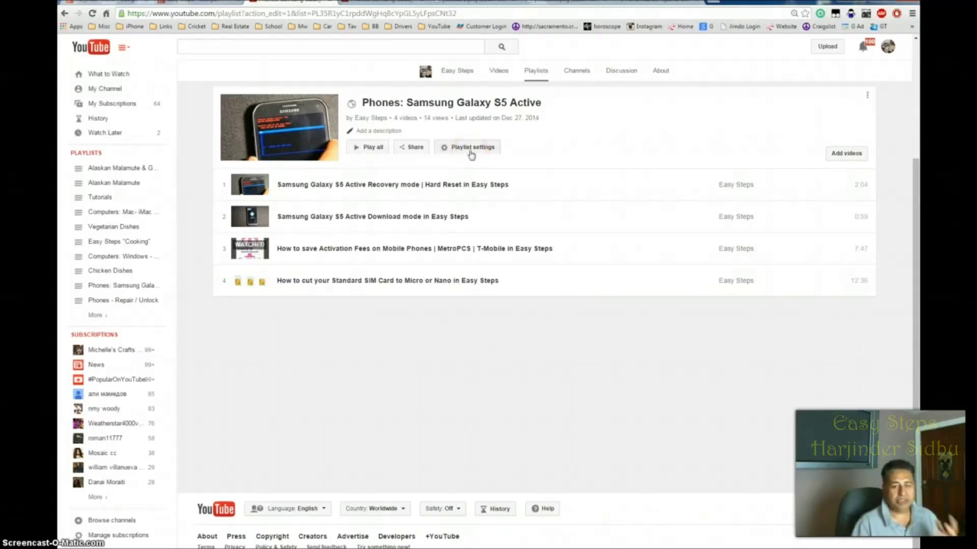
{"action": "left_click", "coordinate": [471, 153]}
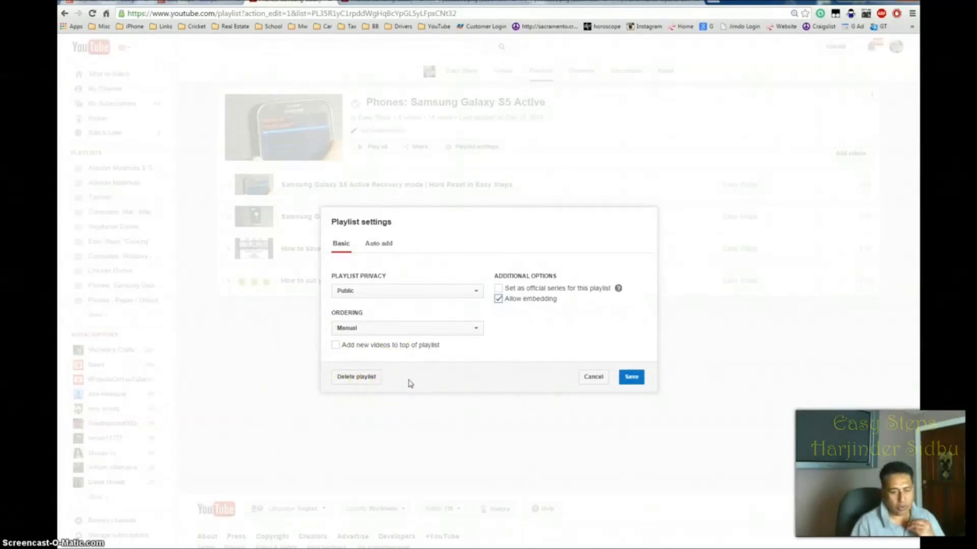
Cancel the Playlist settings dialog, leaving the S5 Active playlist unchanged.
{"action": "left_click", "coordinate": [597, 382]}
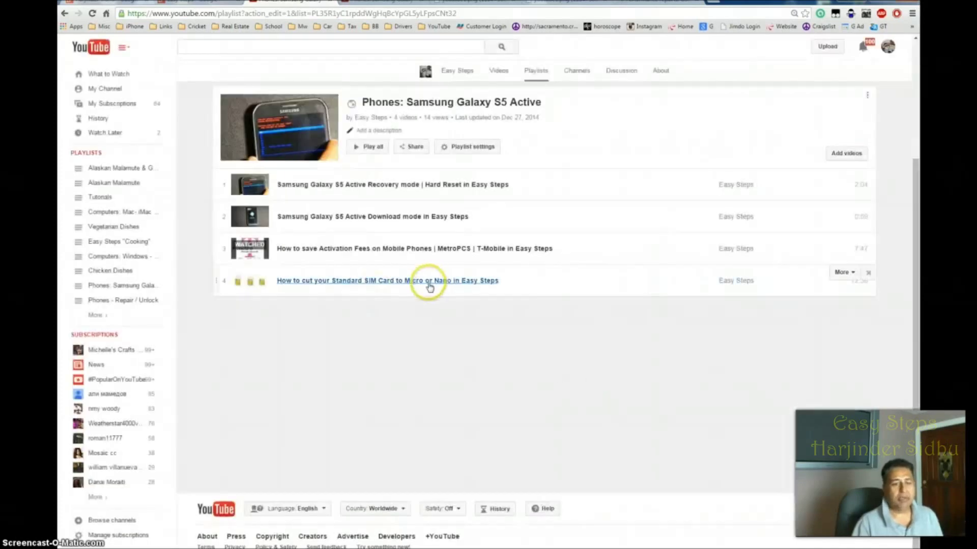